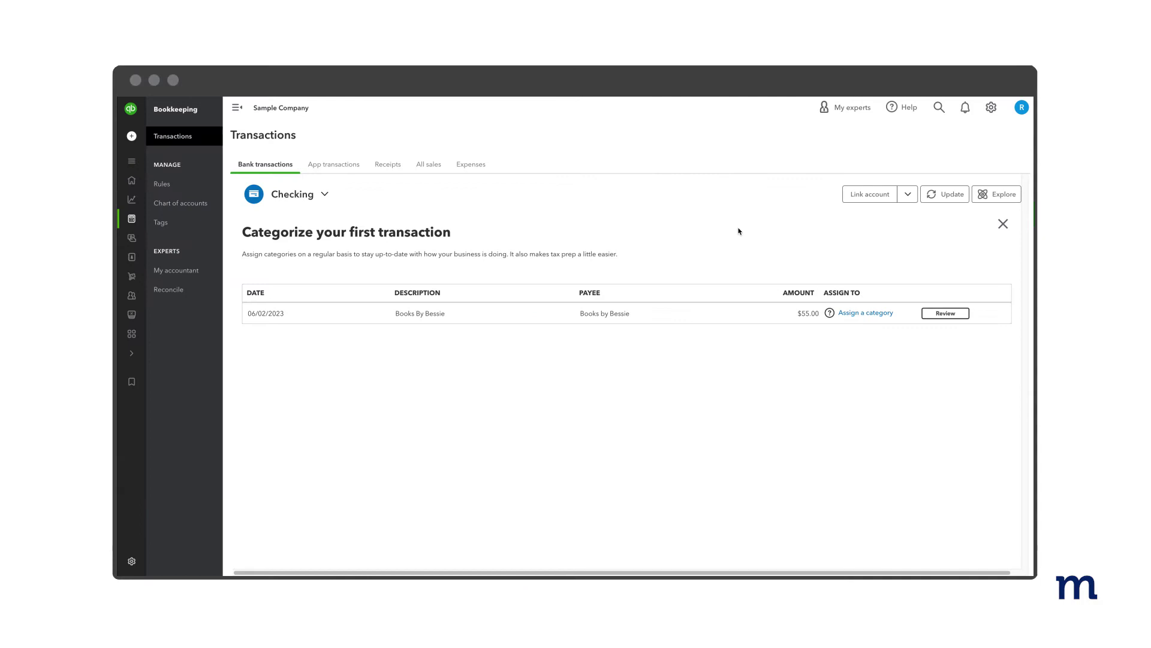
# Confirm the $55.00 Books by Bessie transaction with memo 'Bookkeeping Service', then open Reconcile
pyautogui.click(694, 313)
pyautogui.click(396, 461)
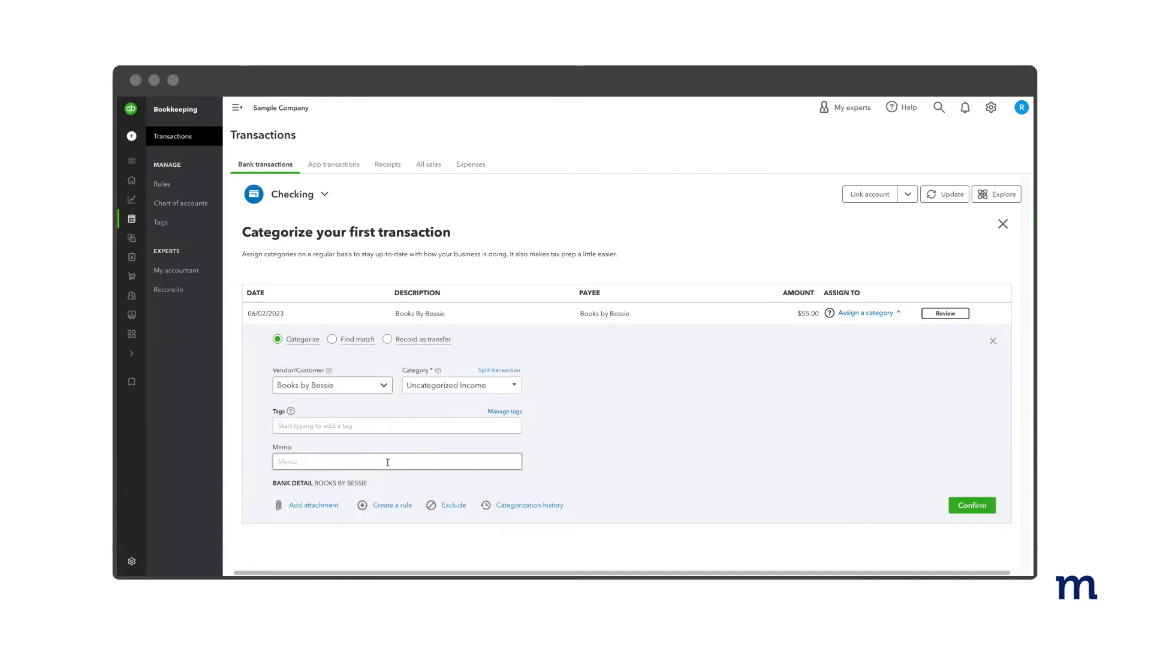
pyautogui.write('Bookkeeping Service')
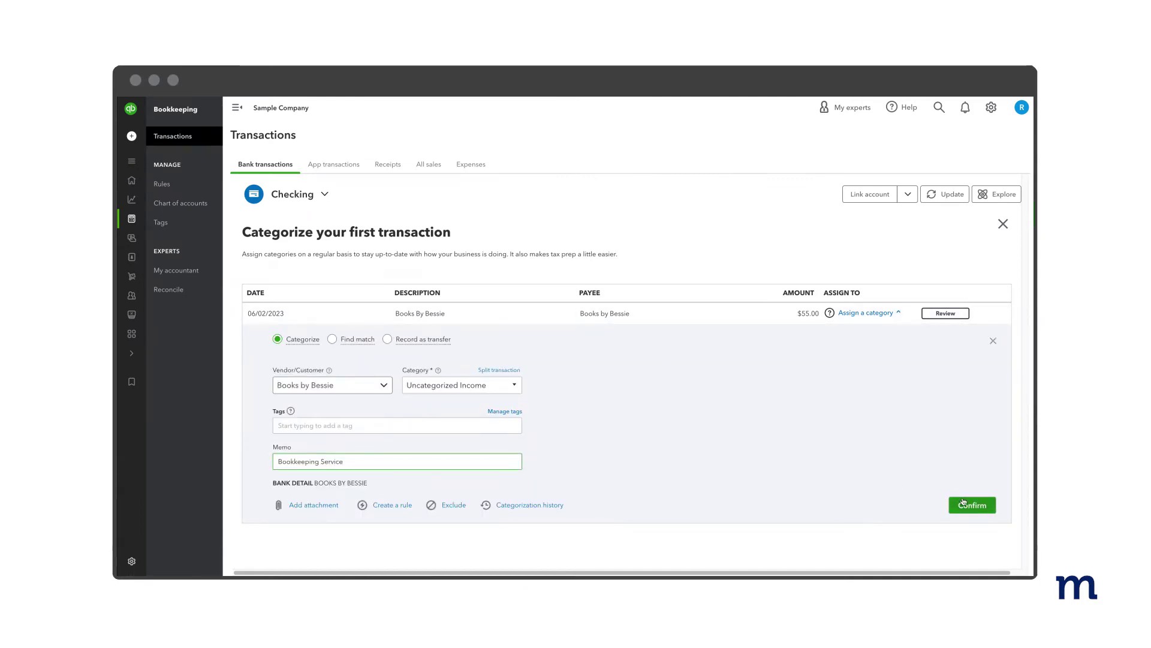
pyautogui.click(972, 504)
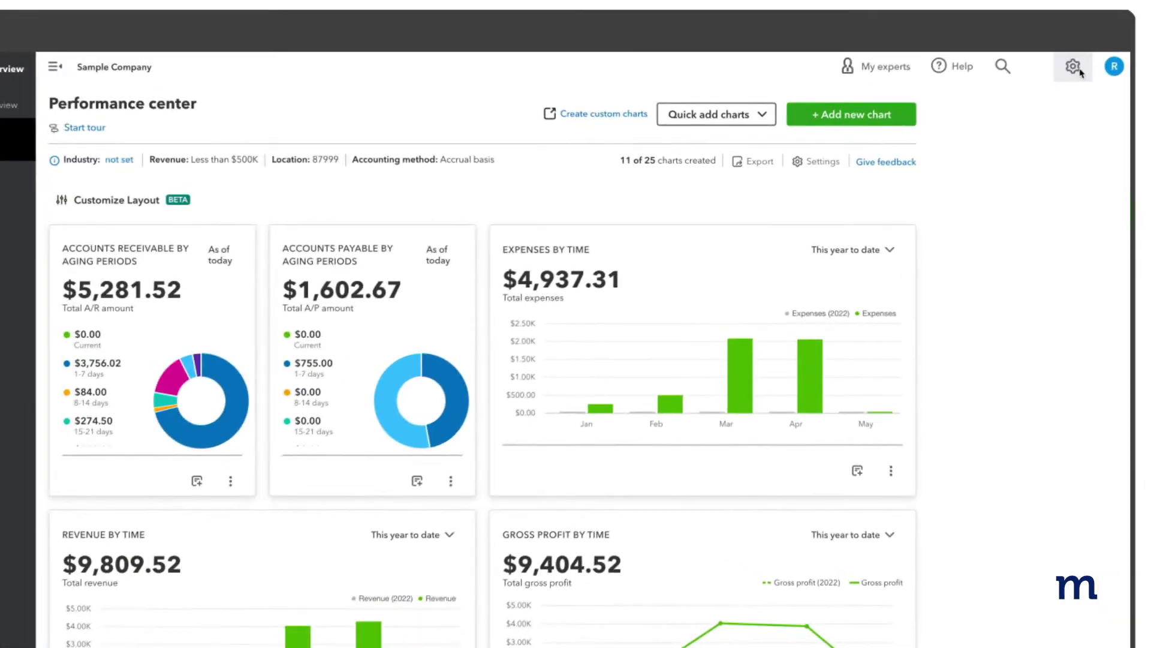
pyautogui.click(1073, 65)
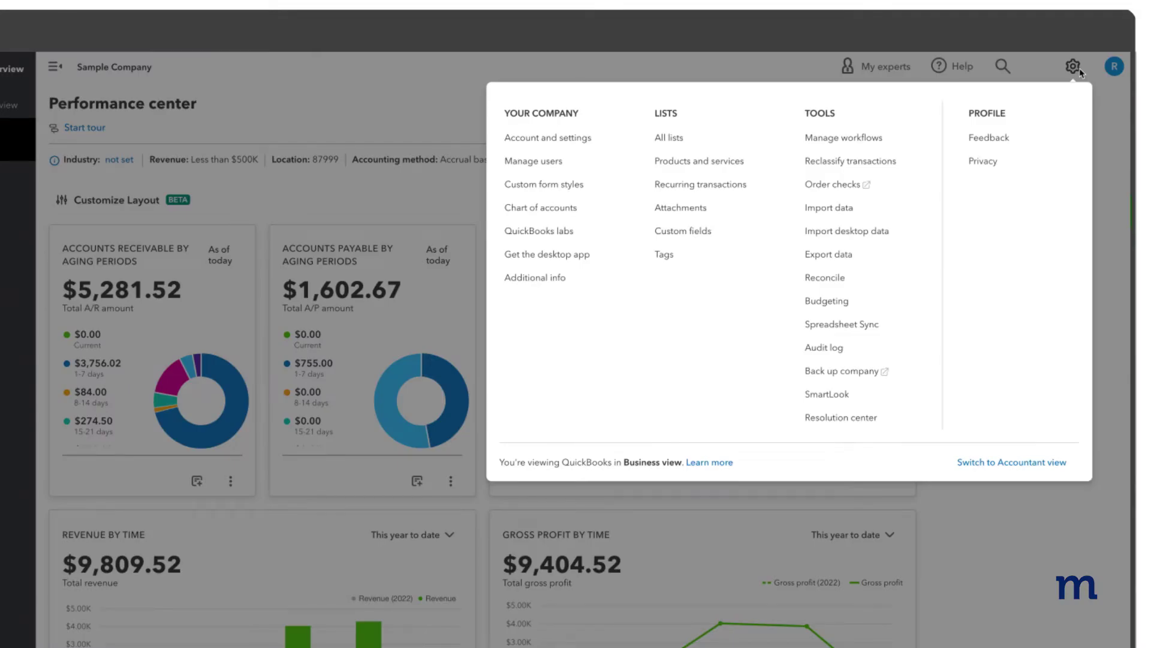
pyautogui.click(900, 284)
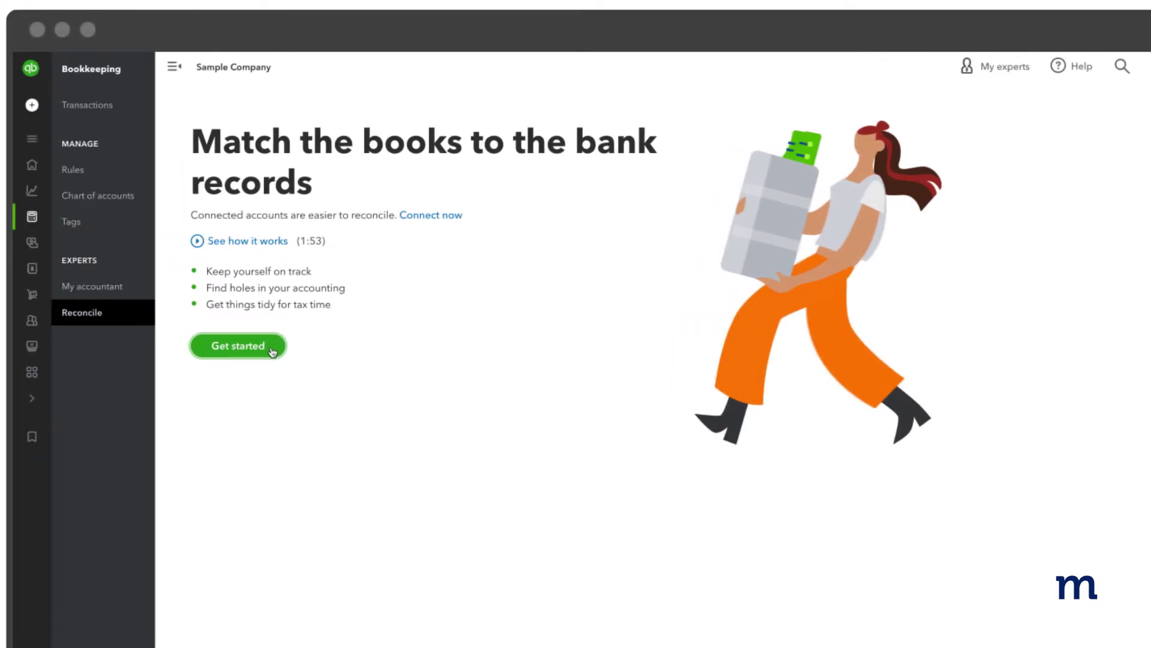
# Reconcile Checking against a $1,201.00 ending balance dated 05/10/2023
pyautogui.click(272, 350)
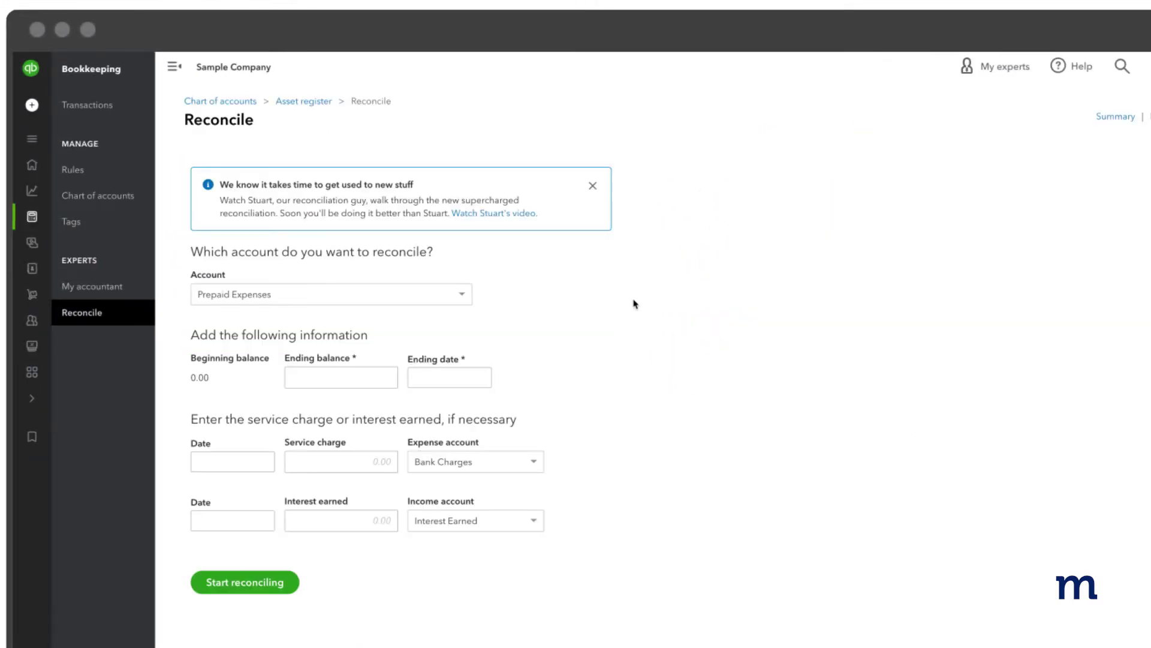
pyautogui.click(462, 294)
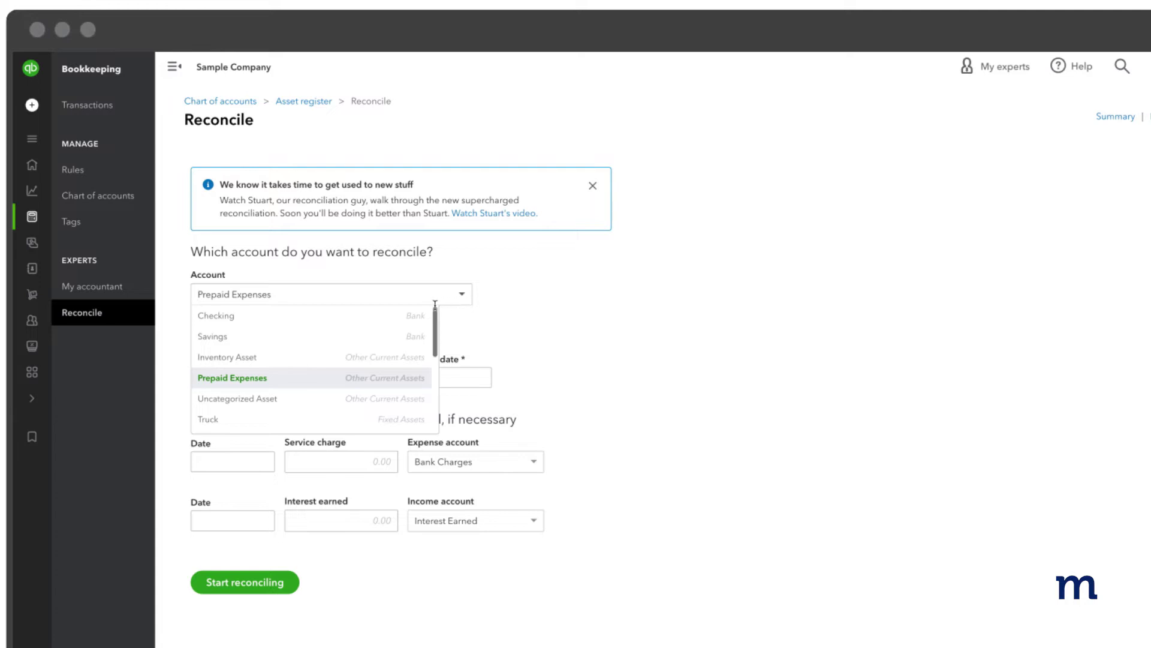
pyautogui.click(378, 320)
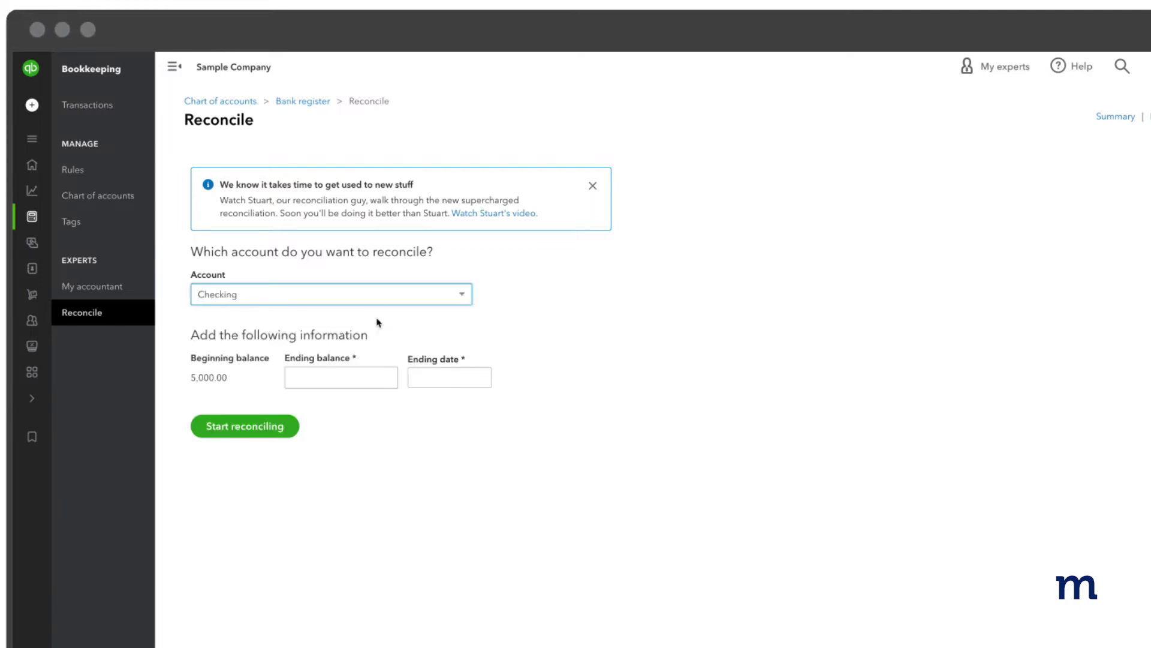
pyautogui.click(341, 377)
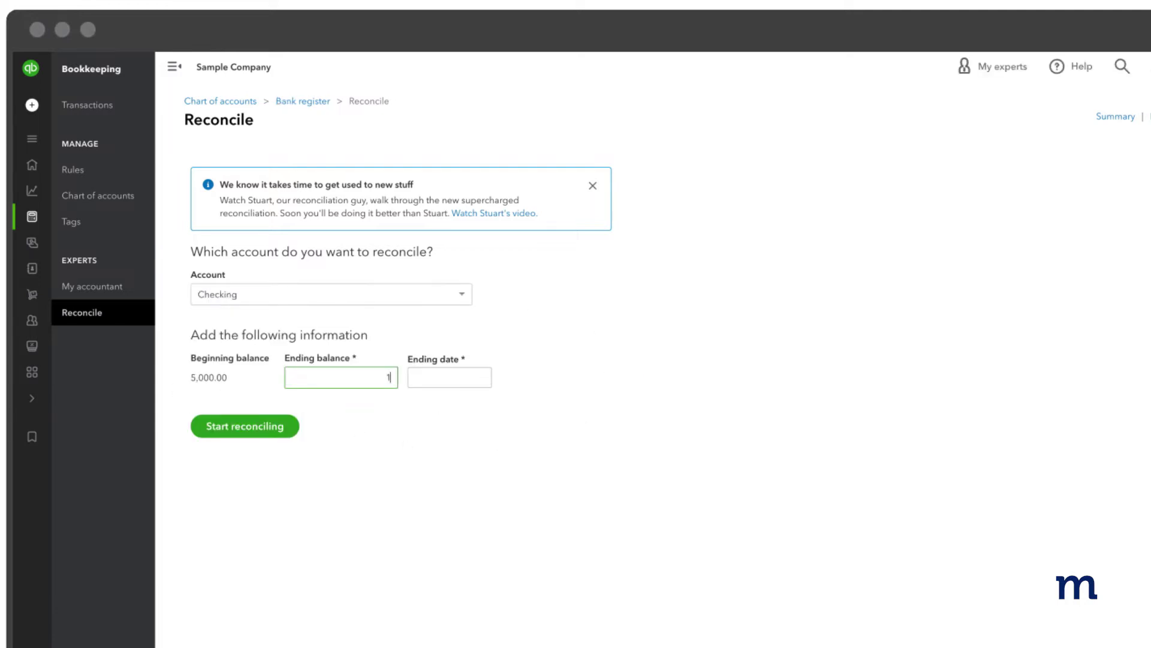
pyautogui.write('1201')
pyautogui.press('Tab')
pyautogui.write('05/10/2023')
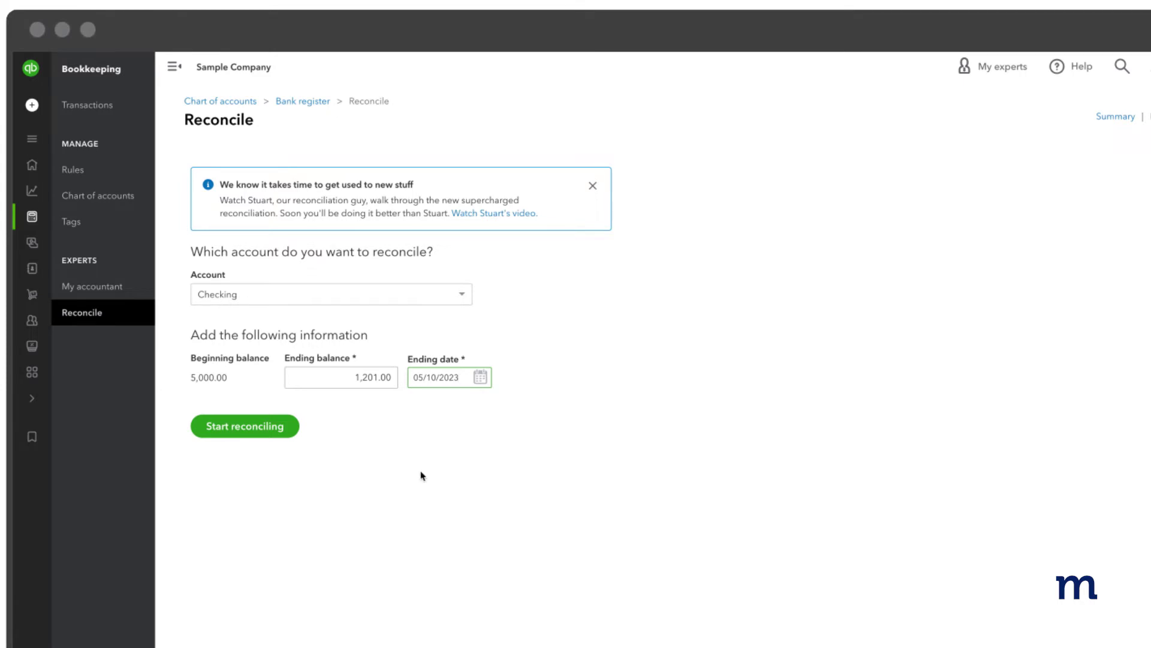
pyautogui.click(245, 425)
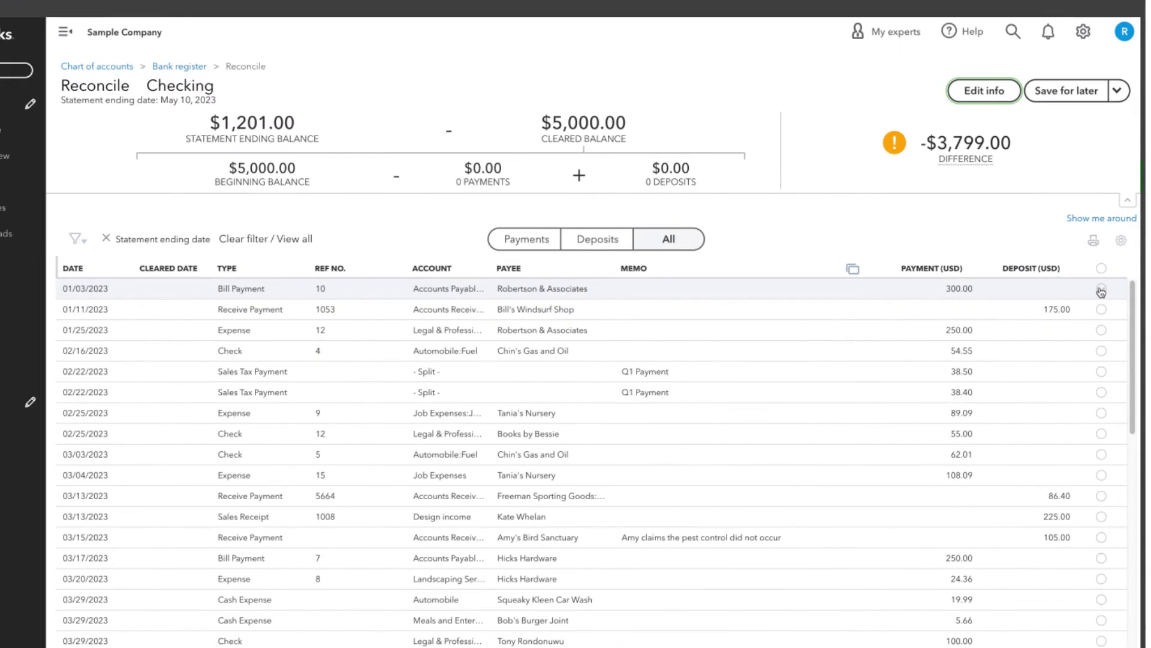
# Mark the $300.00 Robertson & Associates payment as cleared
pyautogui.click(1090, 292)
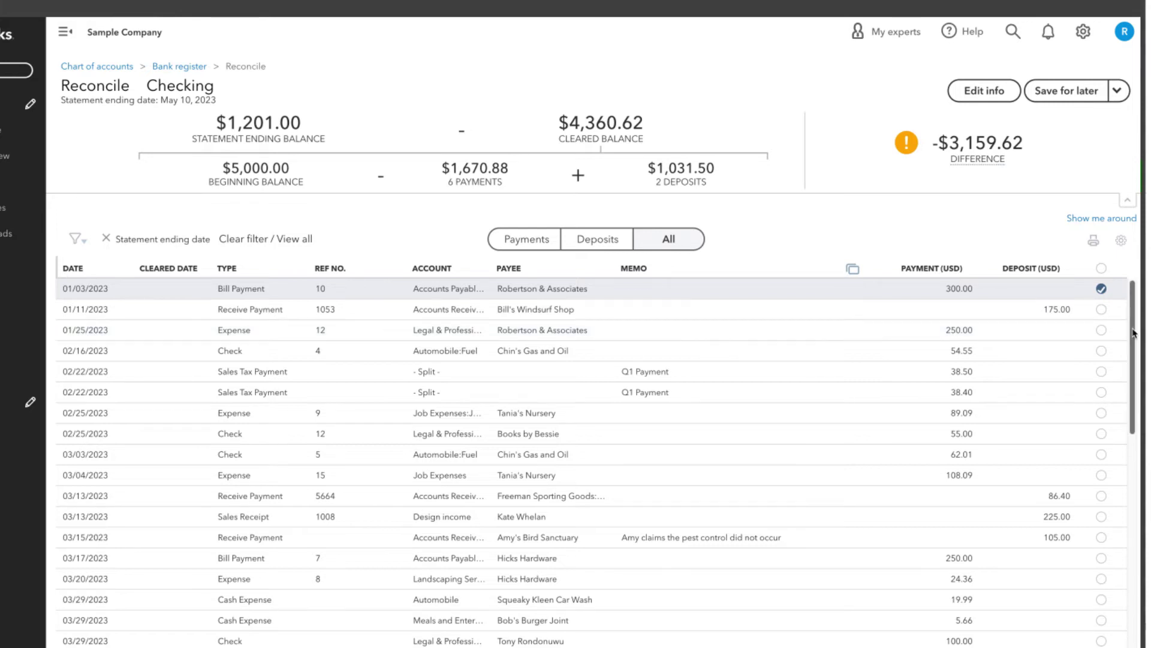
pyautogui.moveTo(1132, 334); pyautogui.dragTo(1132, 468)
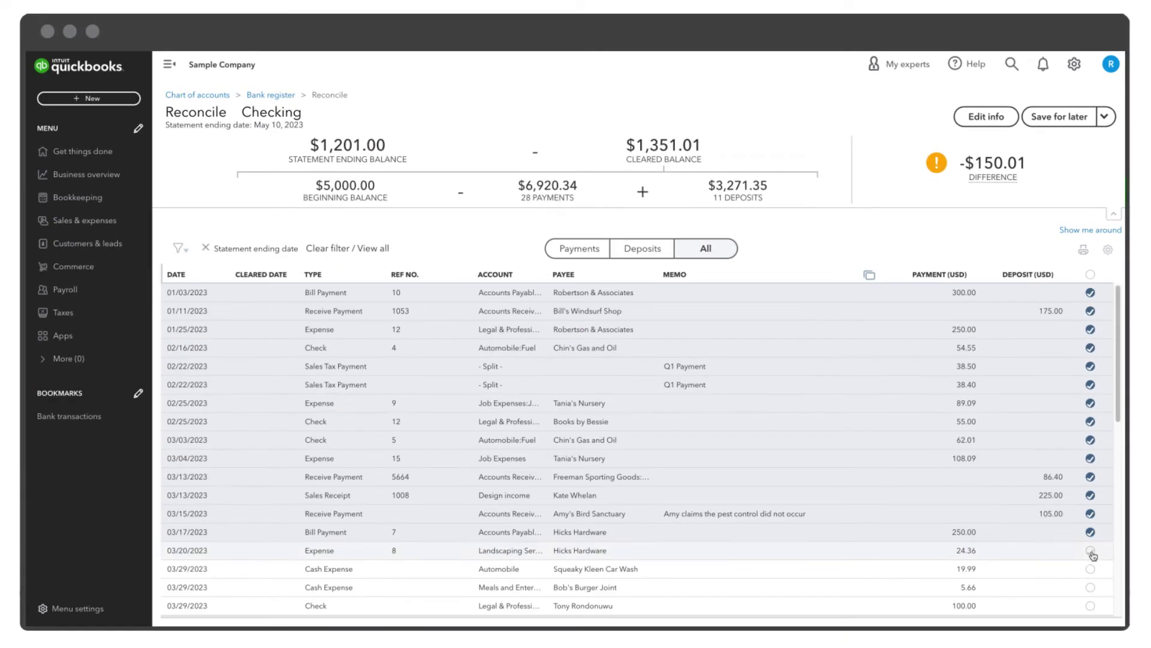
# Clear remaining March items like Bob's Burger Joint and Tony Rondonuwu, then save statement info
pyautogui.click(1090, 550)
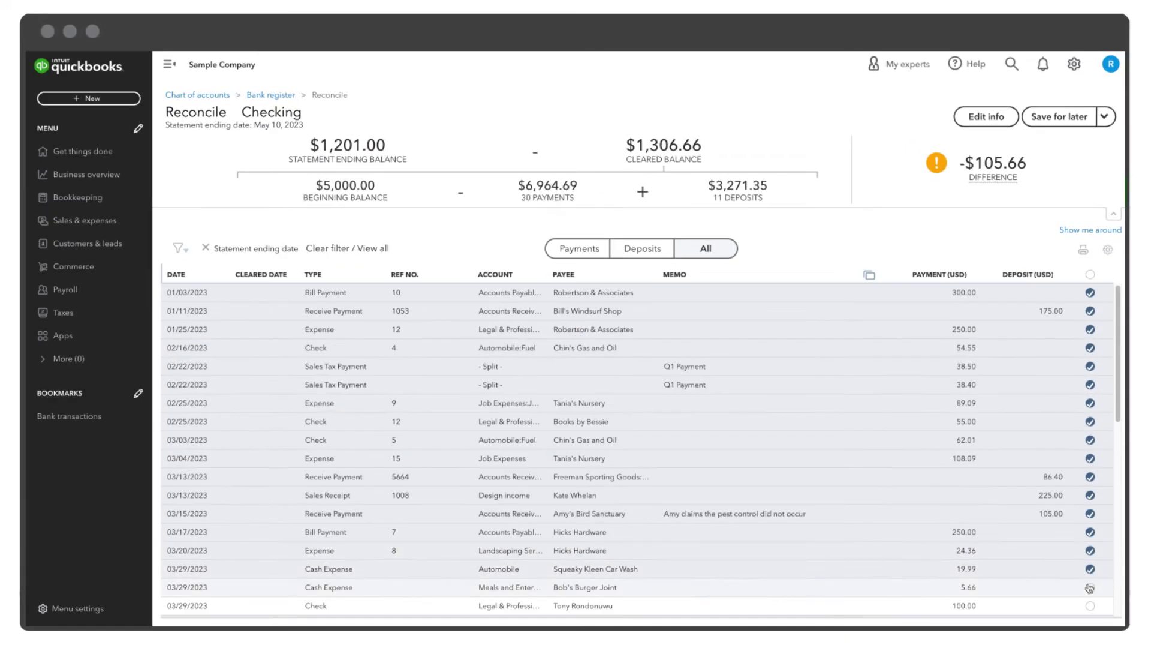
pyautogui.click(1091, 587)
pyautogui.click(1091, 605)
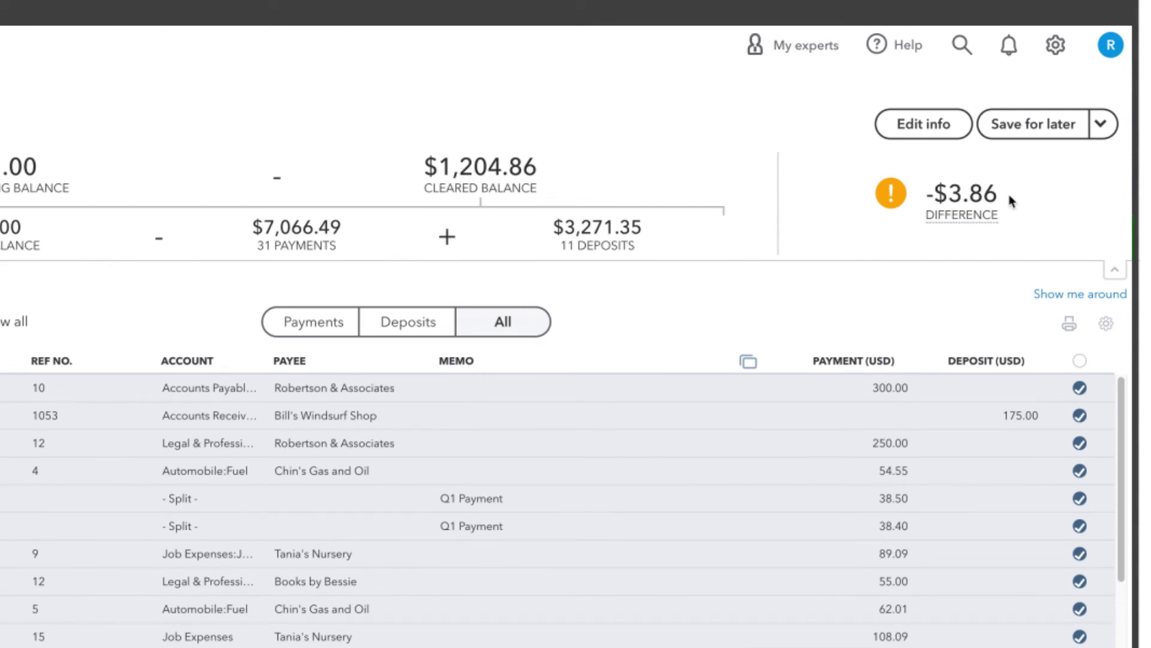
pyautogui.click(917, 124)
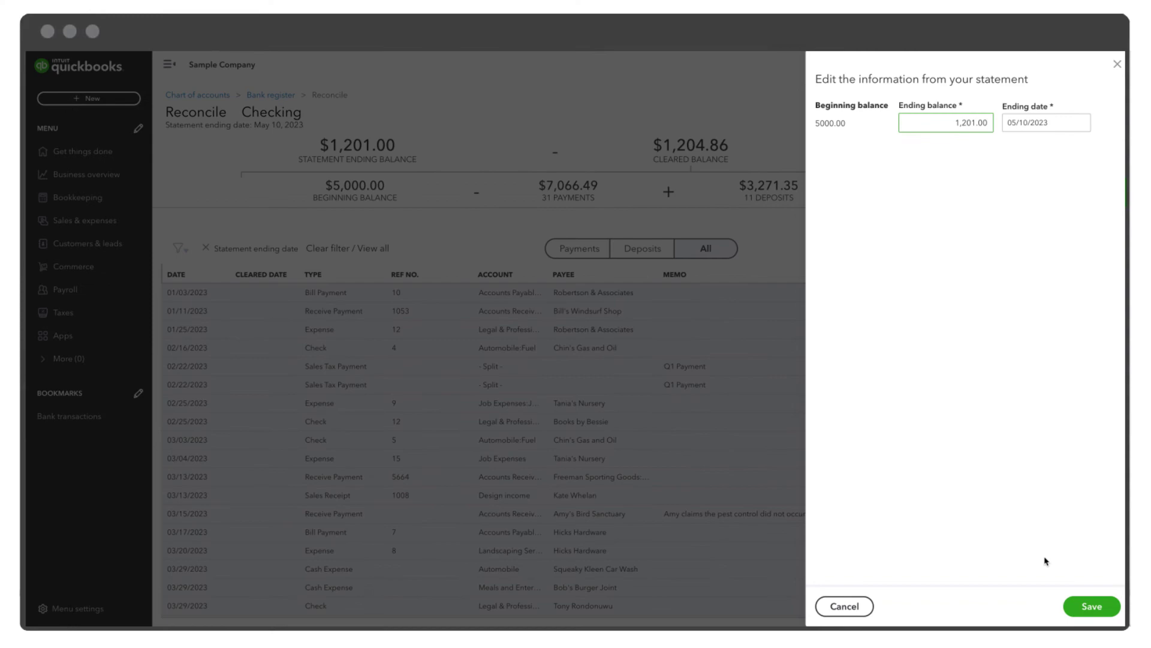
pyautogui.click(1091, 605)
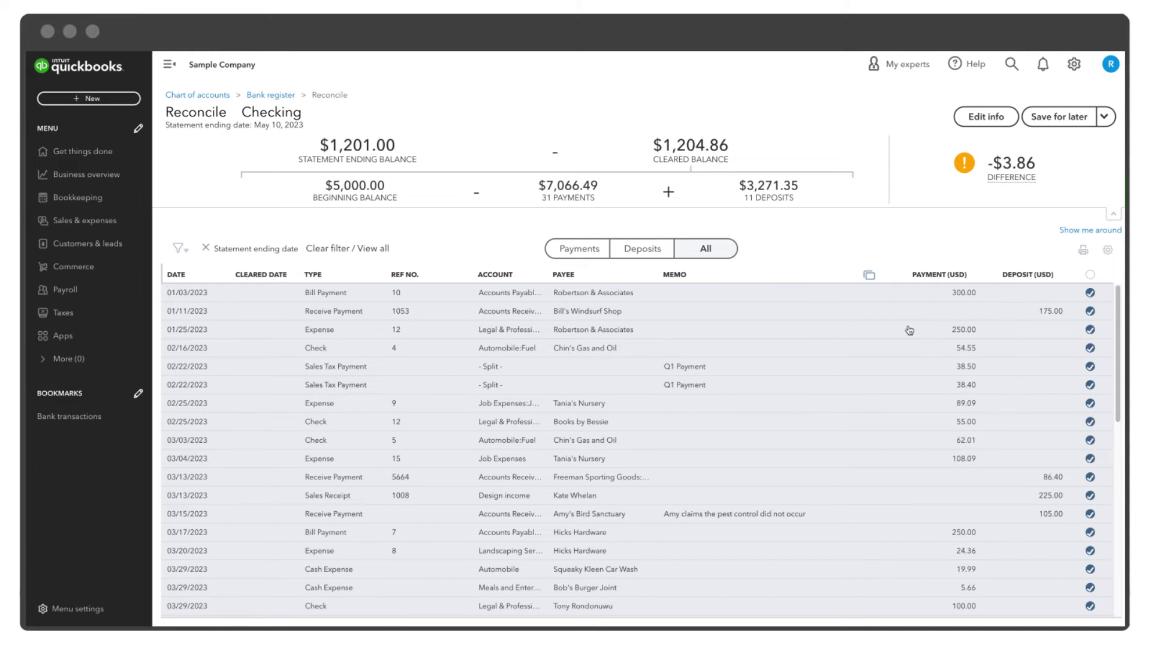
# Review the 01/25/2023 expense payment and save it unchanged
pyautogui.click(850, 331)
pyautogui.click(910, 363)
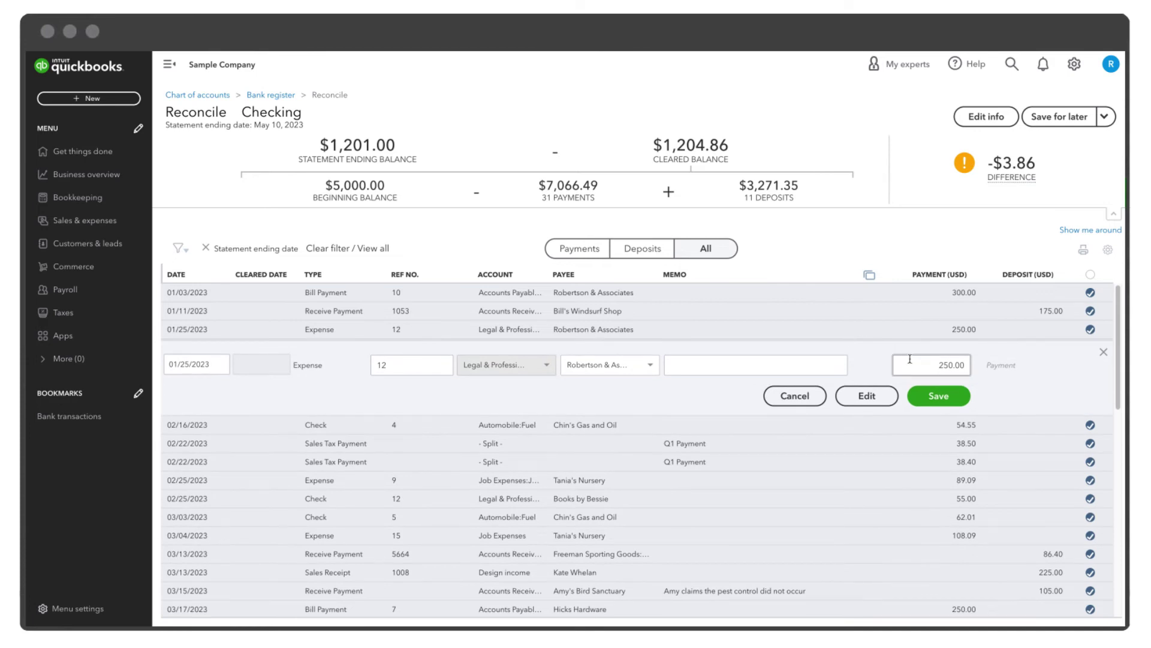
pyautogui.click(938, 397)
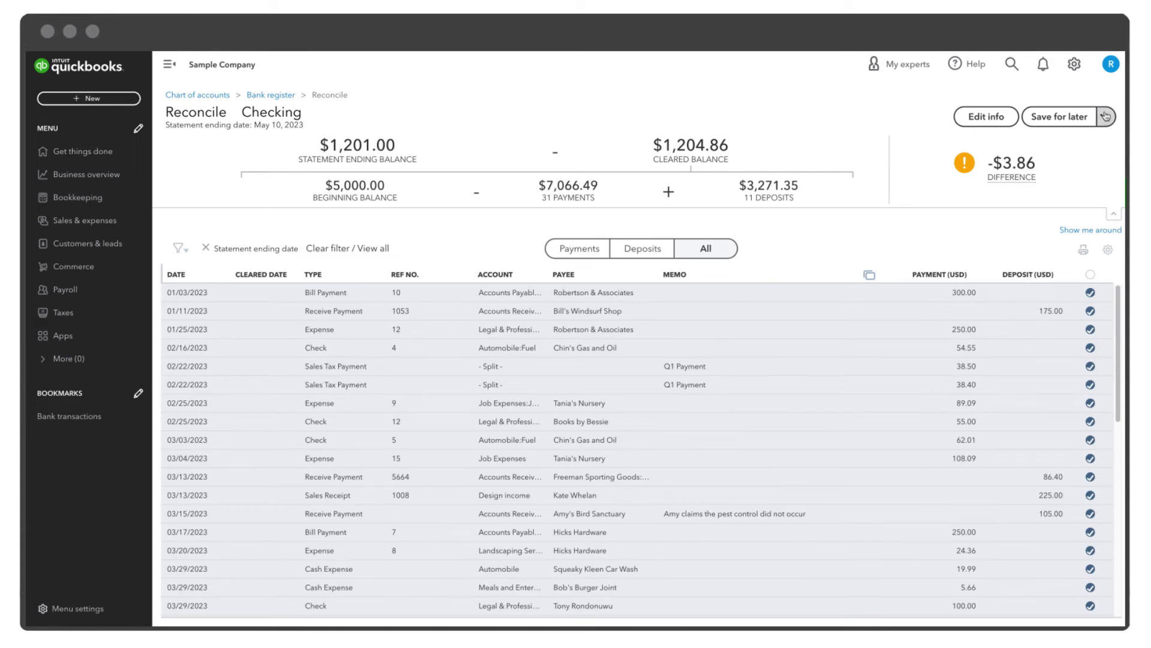
# Attempt finishing, skip the adjustment, and change the 03/04/2023 Tania's Nursery expense to 111.95
pyautogui.click(1104, 116)
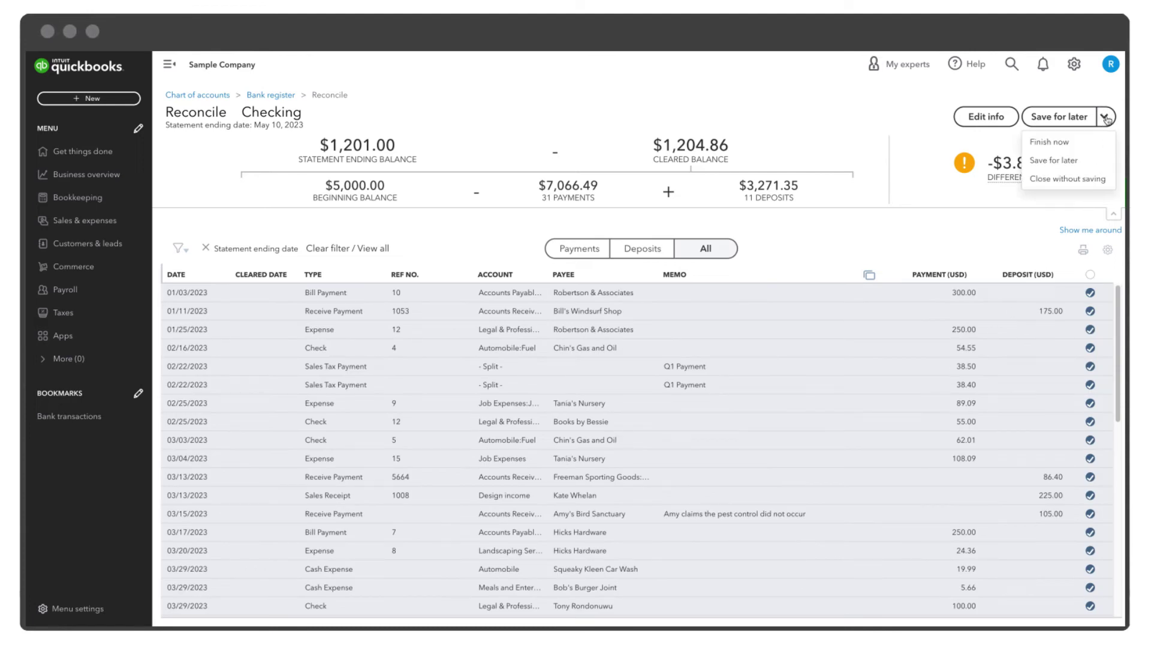
pyautogui.click(1096, 142)
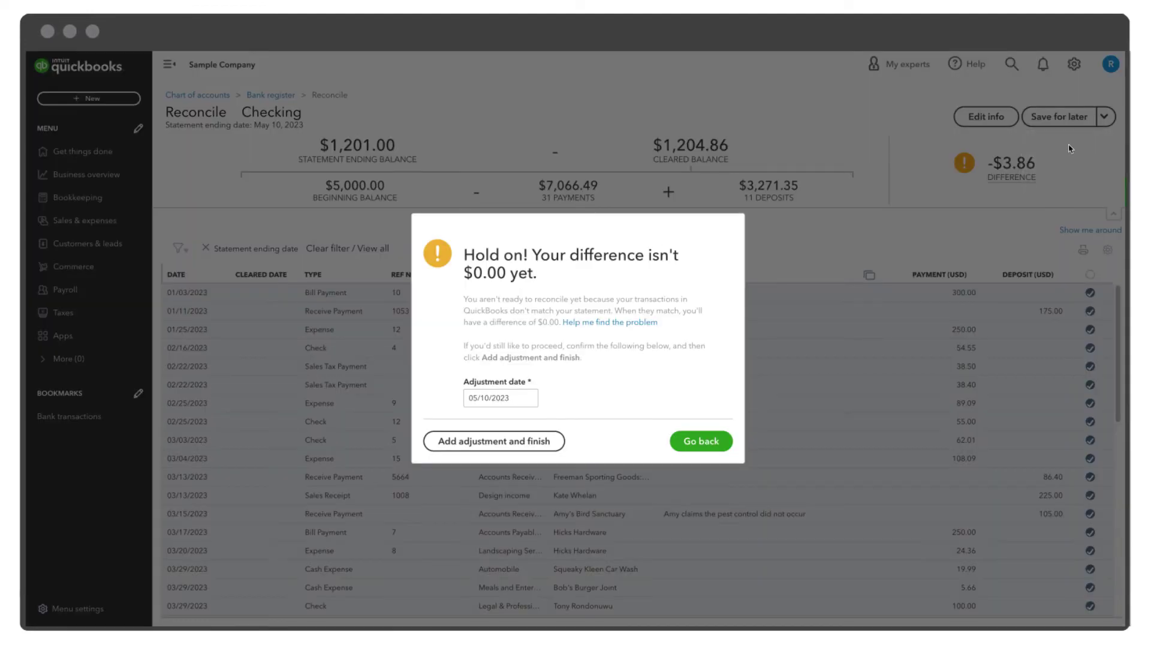
pyautogui.click(555, 443)
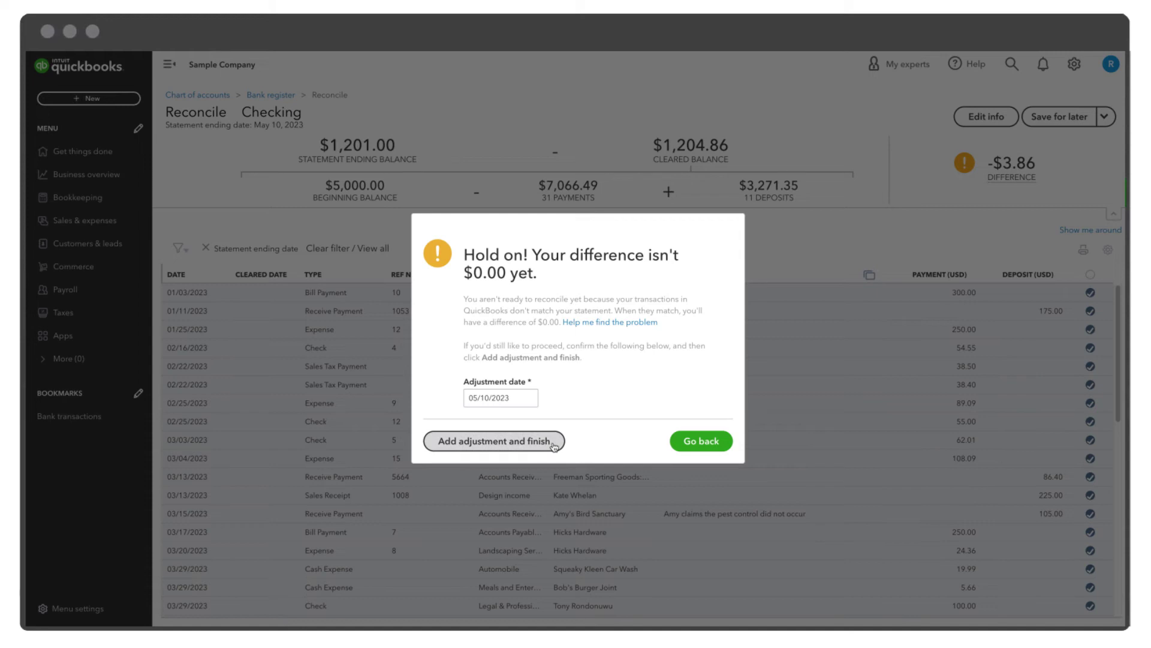
pyautogui.click(688, 445)
pyautogui.click(872, 459)
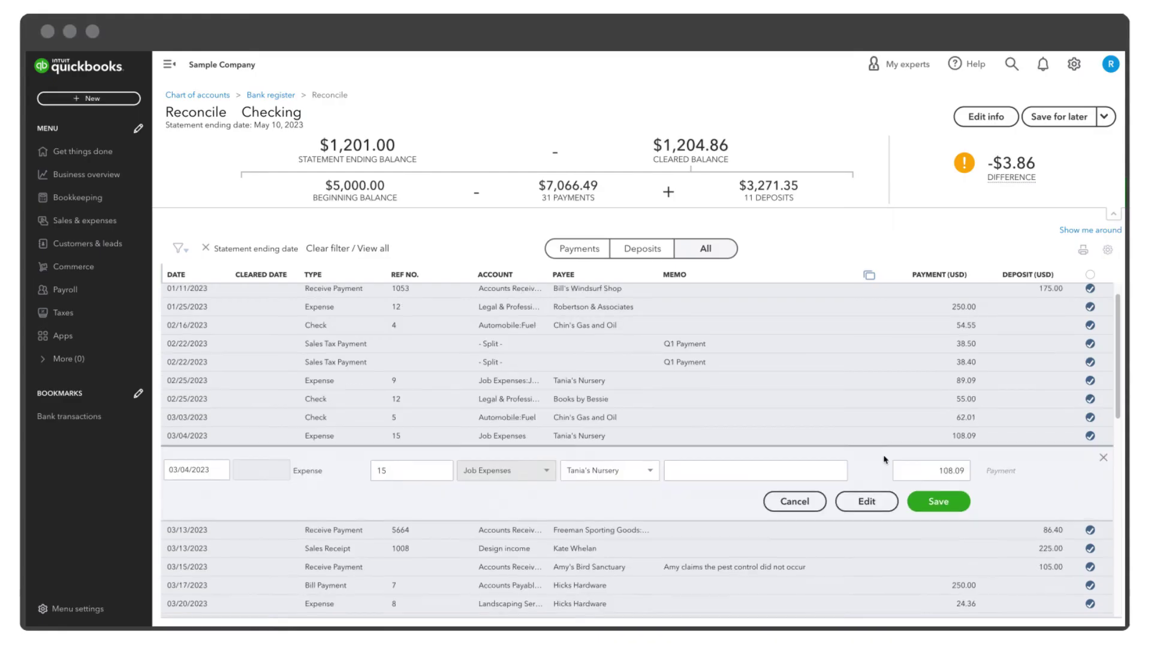
pyautogui.write('11')
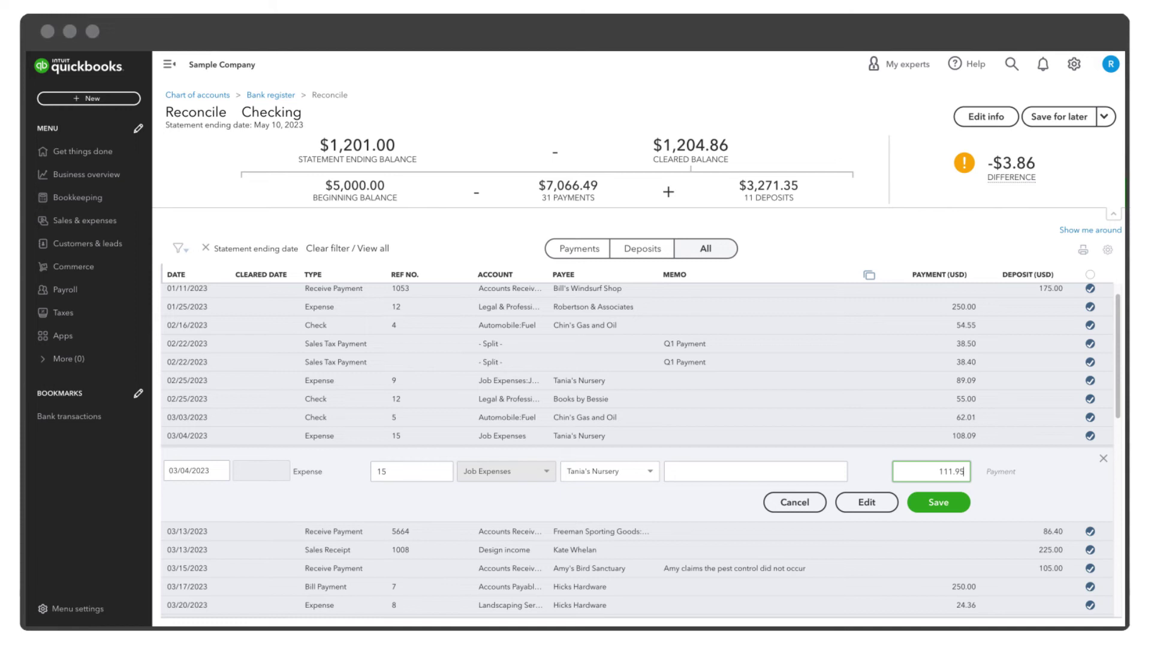
pyautogui.click(936, 502)
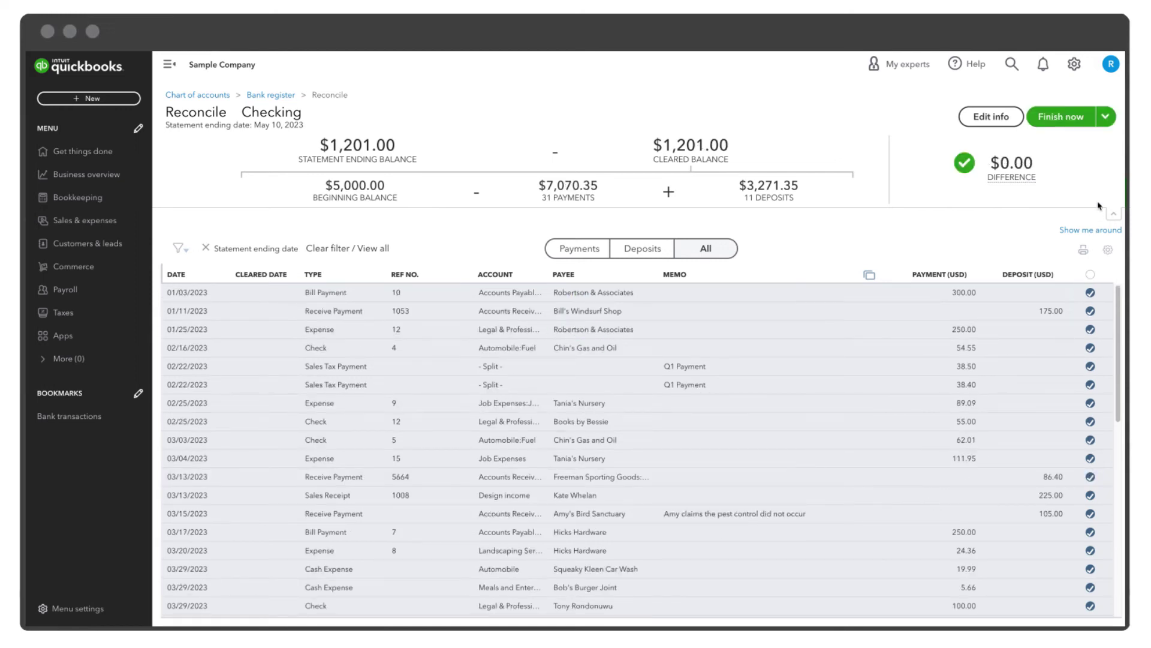
# Finish the Checking reconciliation at a $0.00 difference
pyautogui.click(1062, 116)
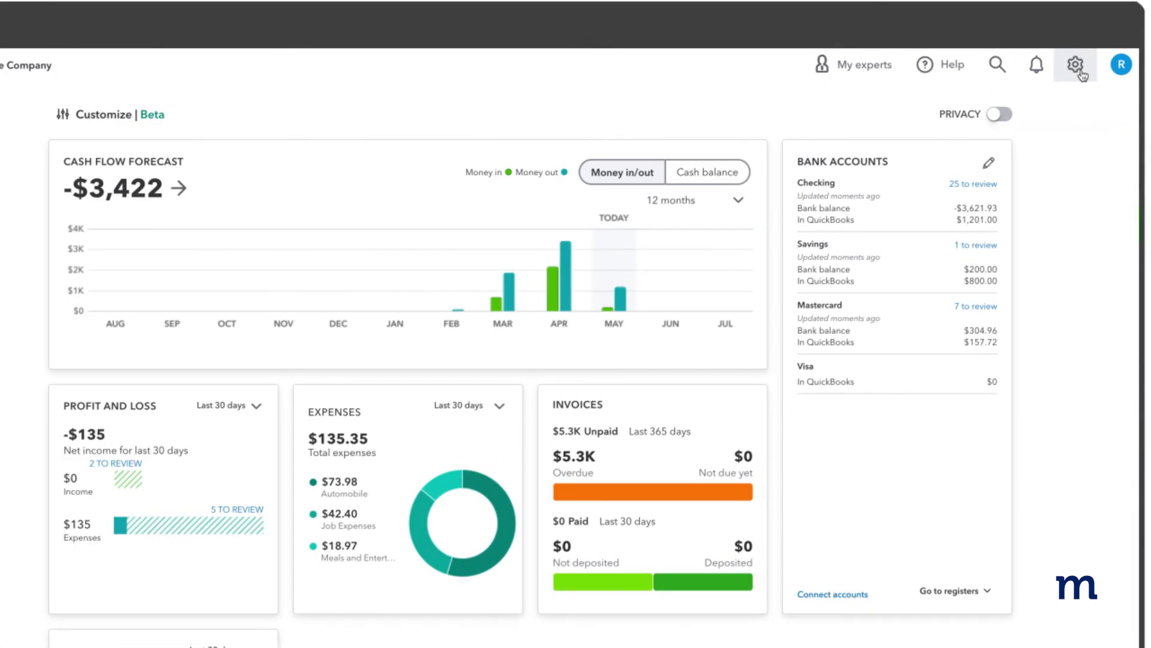
# Remove the reconciled mark from the $600.00 Opening Balance deposit in the Savings register
pyautogui.click(1074, 64)
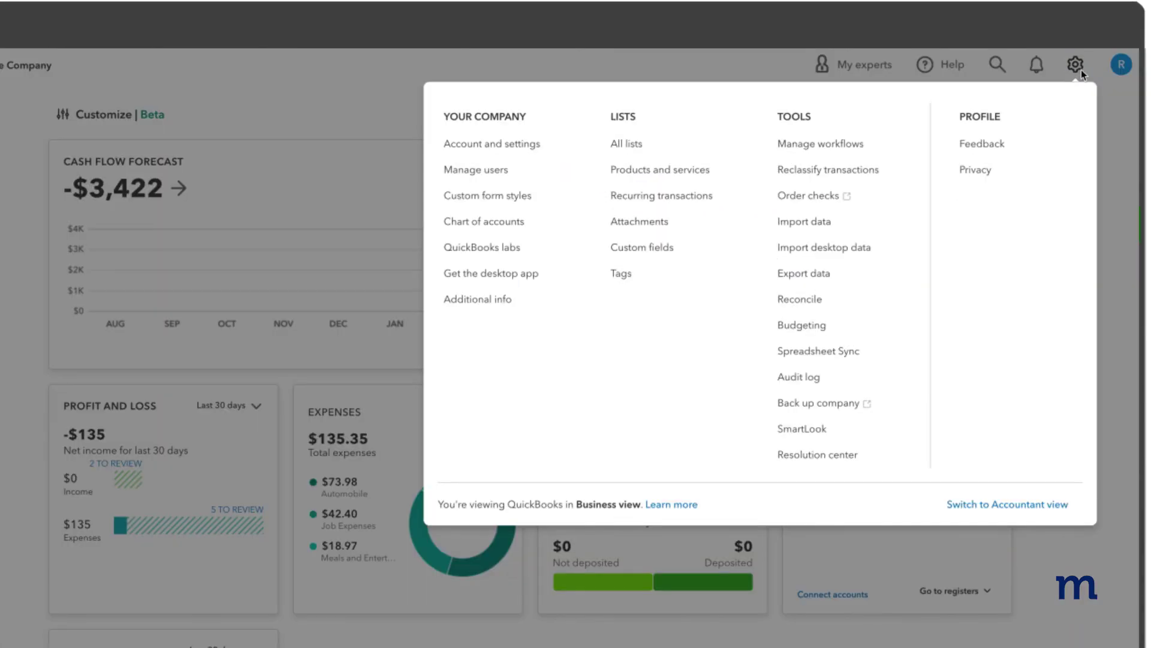
pyautogui.click(540, 222)
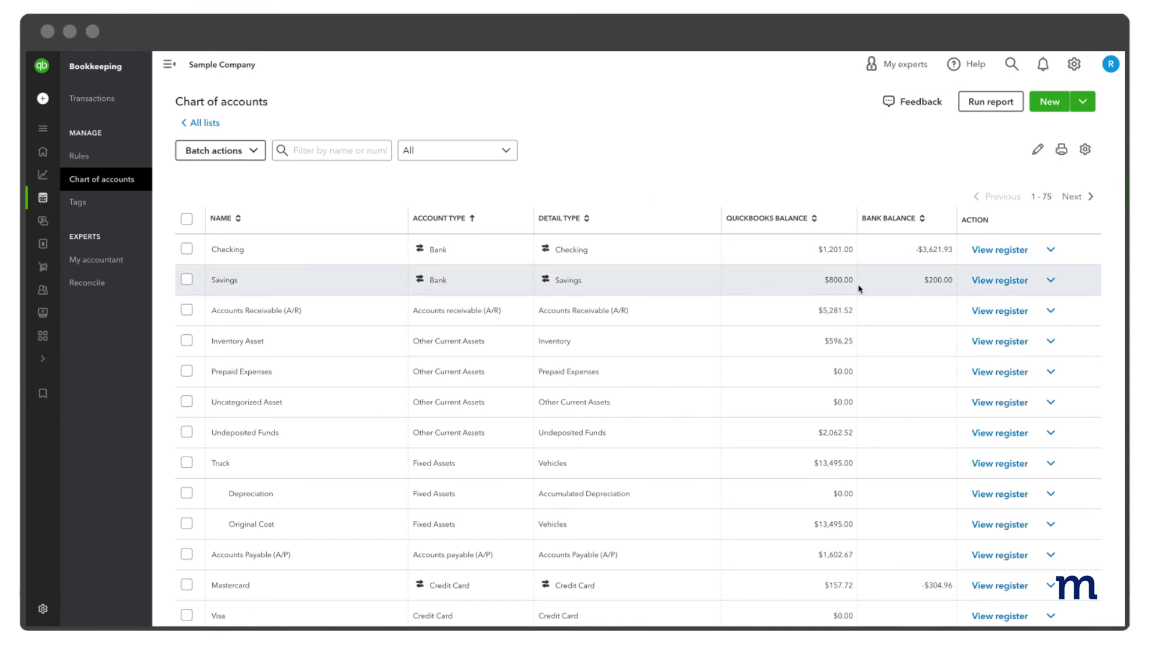
pyautogui.click(999, 279)
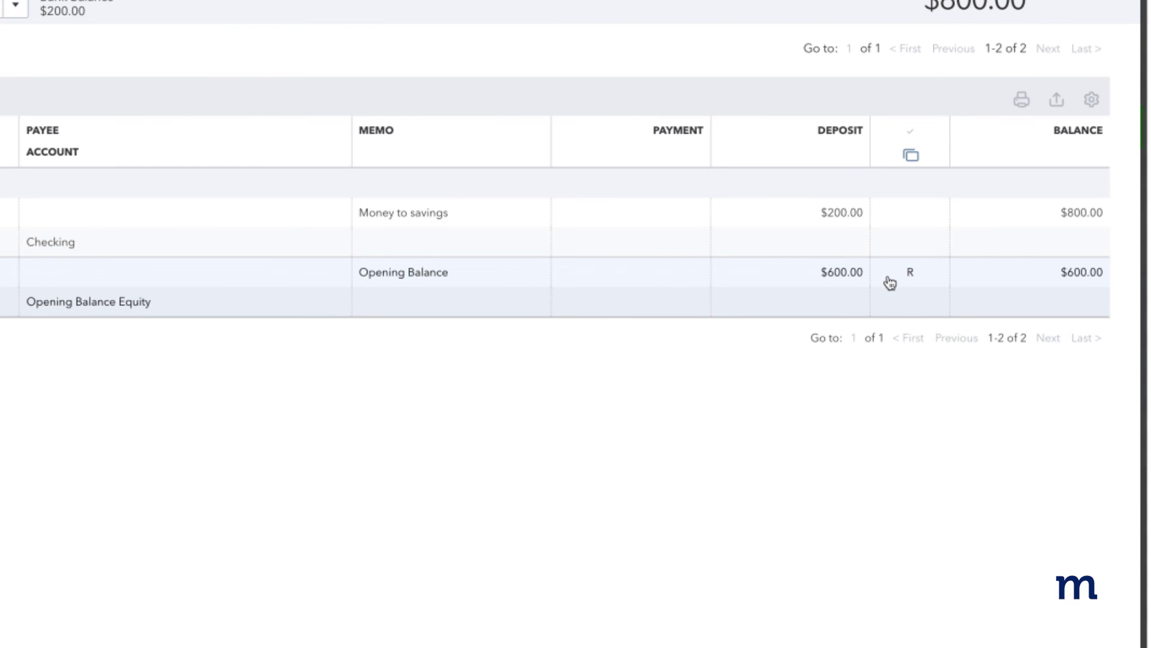
pyautogui.click(890, 283)
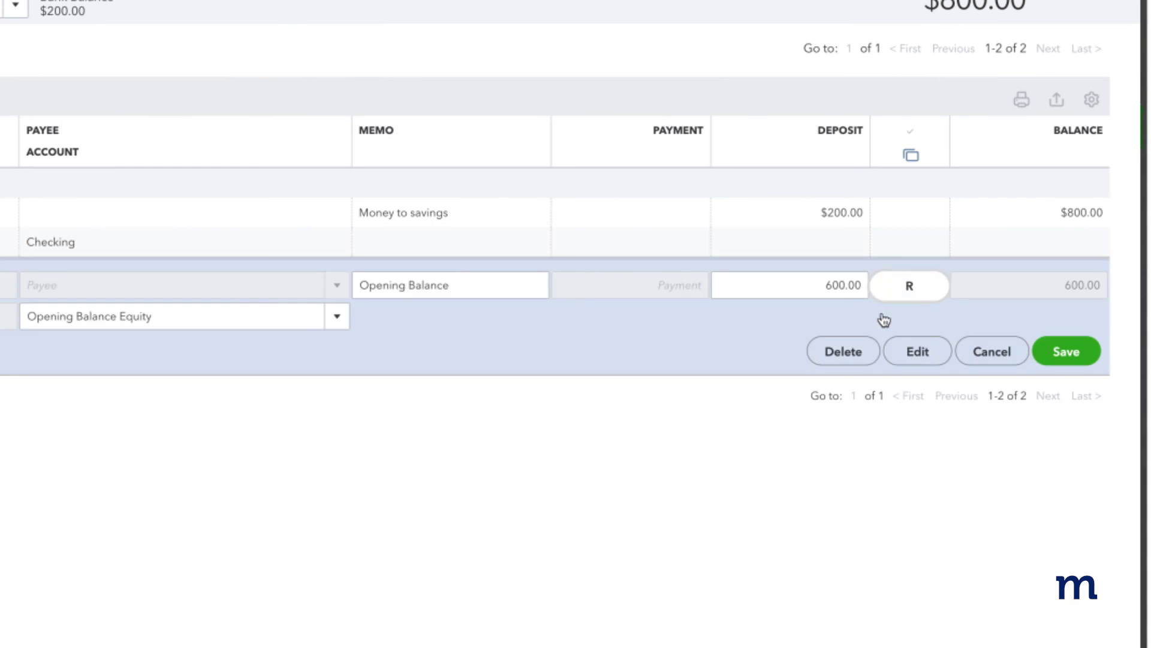
pyautogui.click(887, 292)
pyautogui.click(1103, 359)
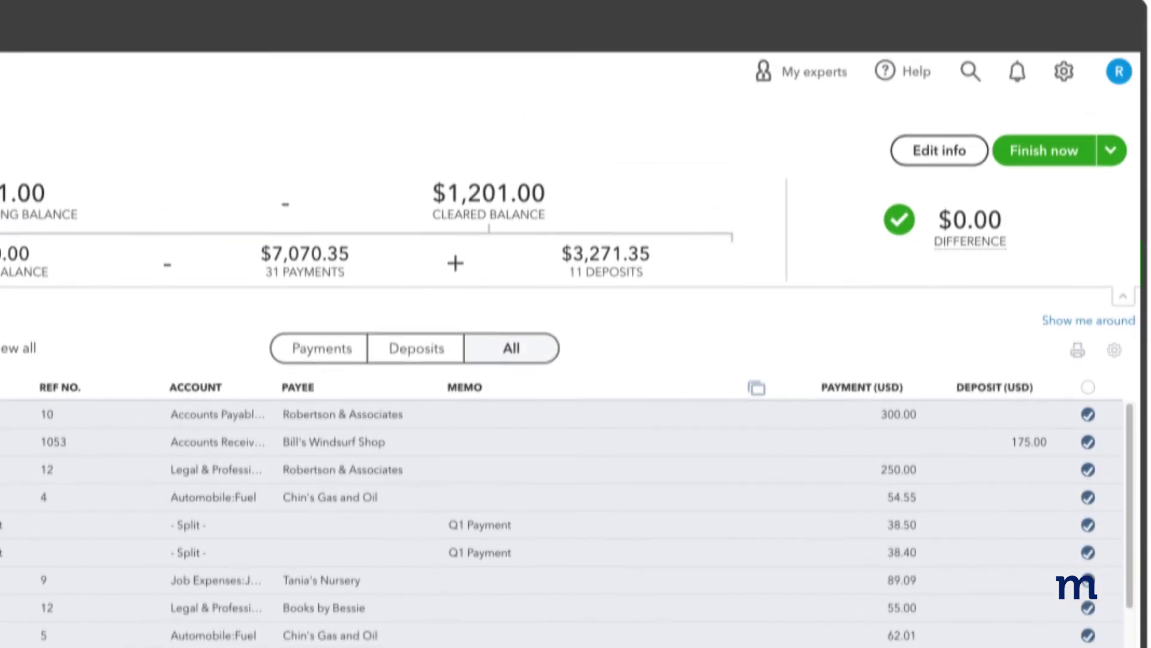